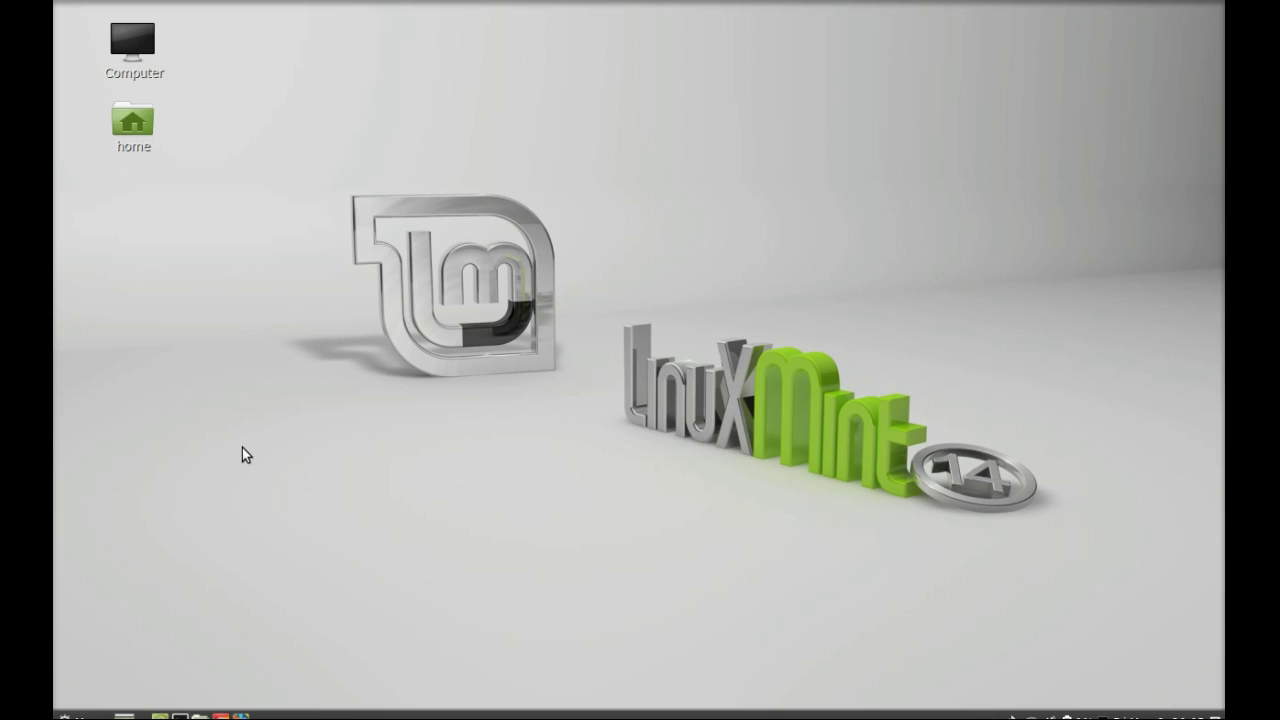
- Open the Software Sources settings from the system preferences and move the window up slightly
left_click(72, 714)
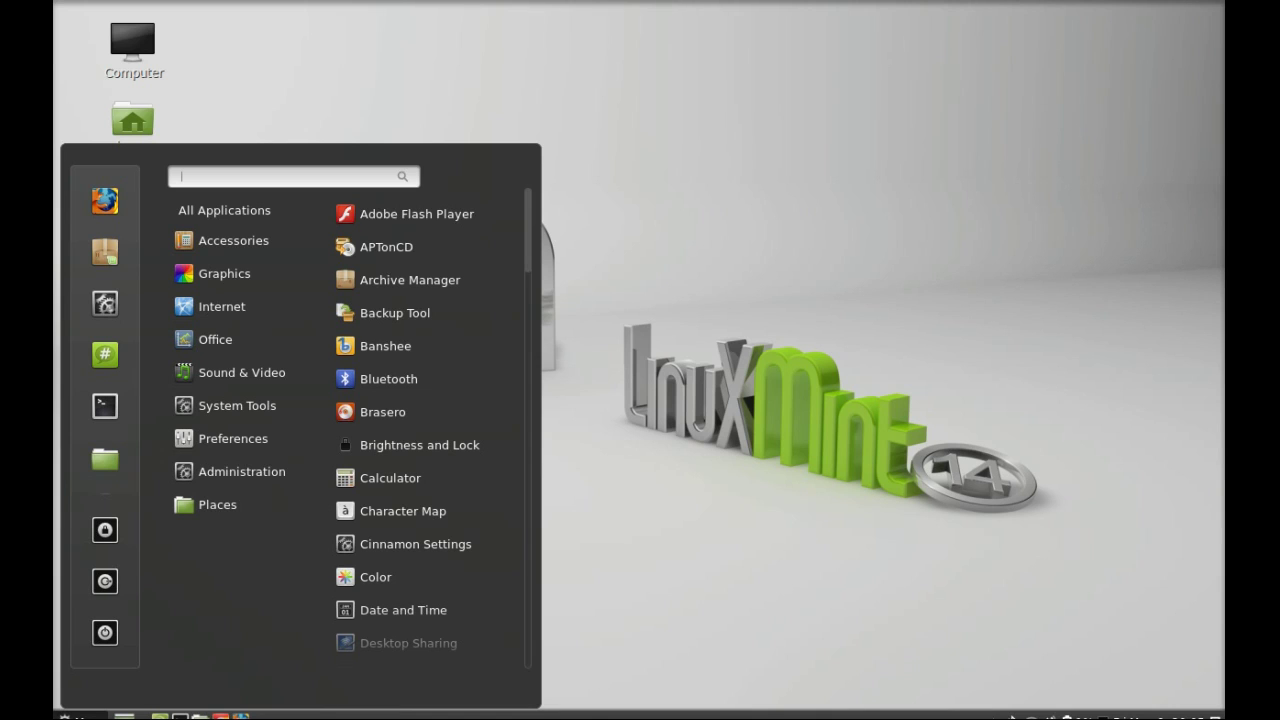
mouse_move(212, 443)
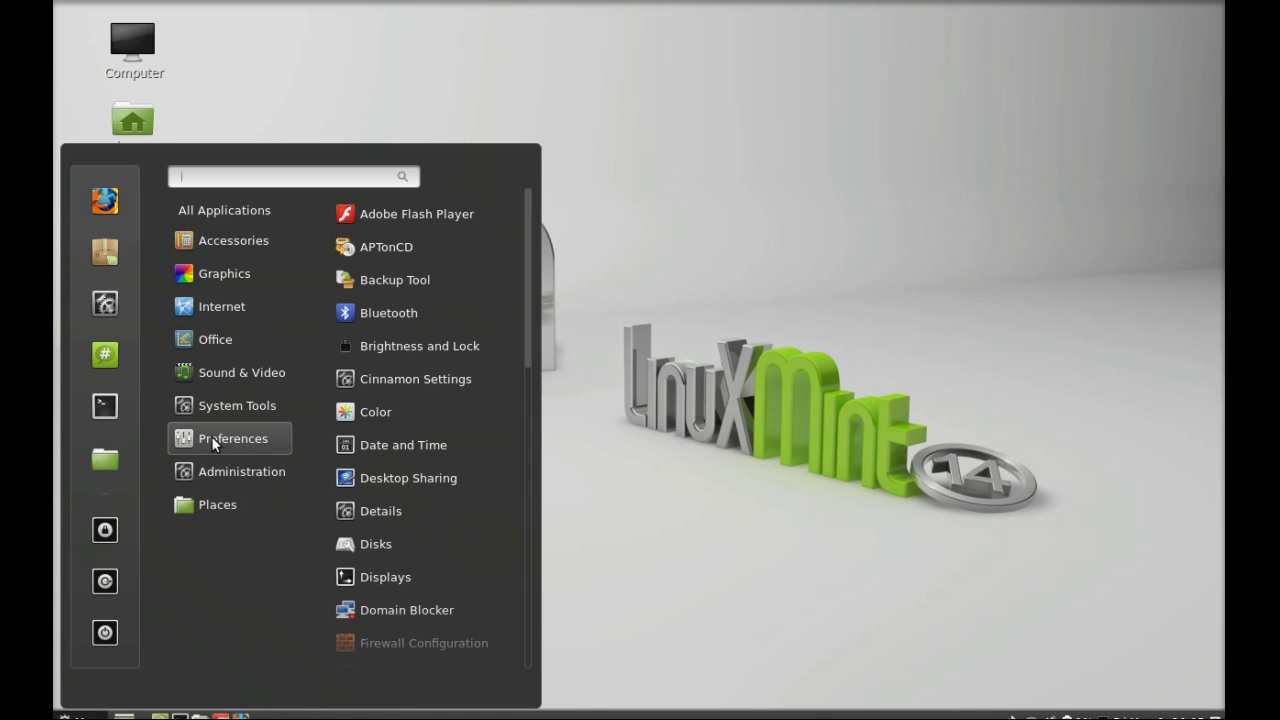
scroll(397, 435, "down", 5)
scroll(397, 432, "down", 3)
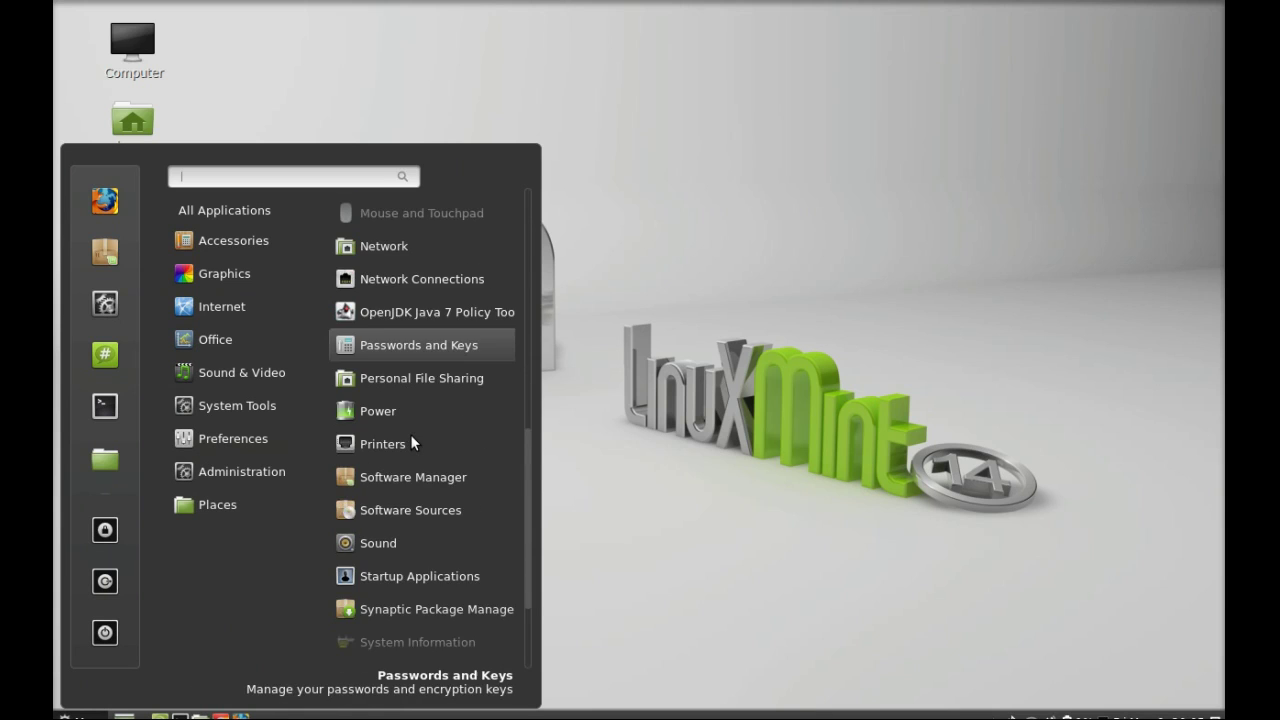
scroll(410, 434, "up", 6)
scroll(410, 434, "down", 6)
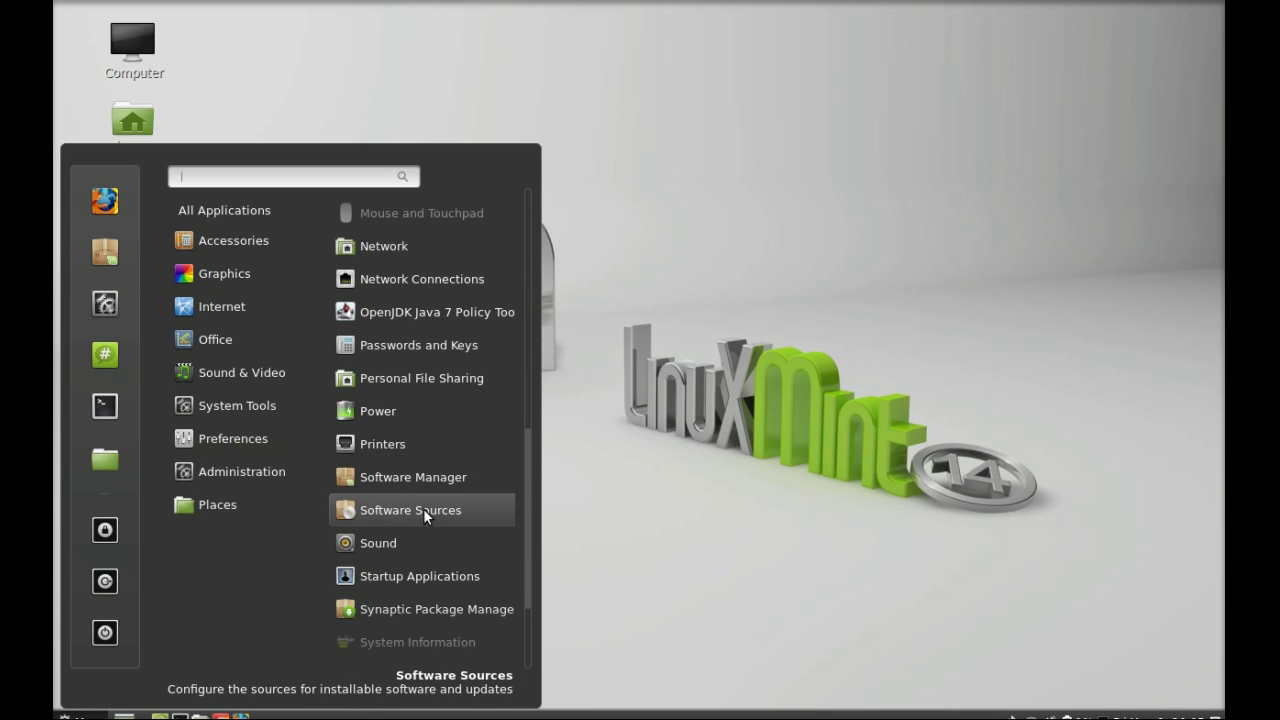
left_click(456, 507)
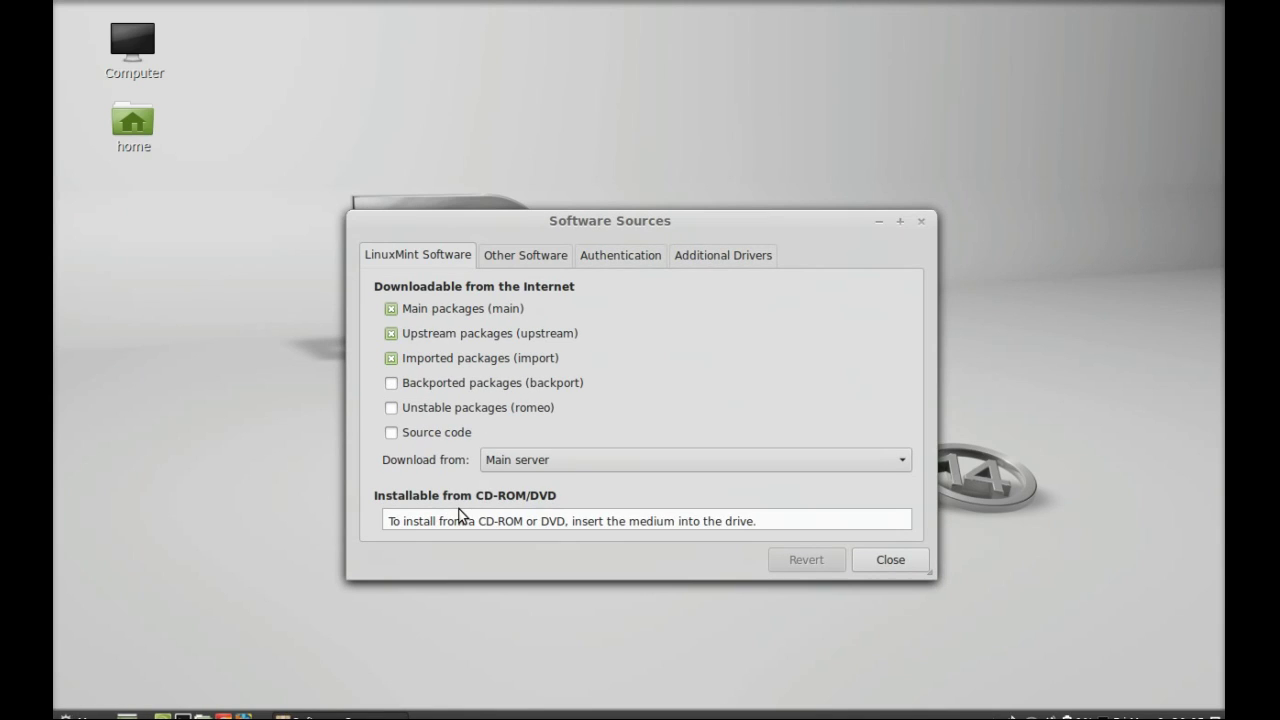
left_click_drag(592, 232, 620, 180)
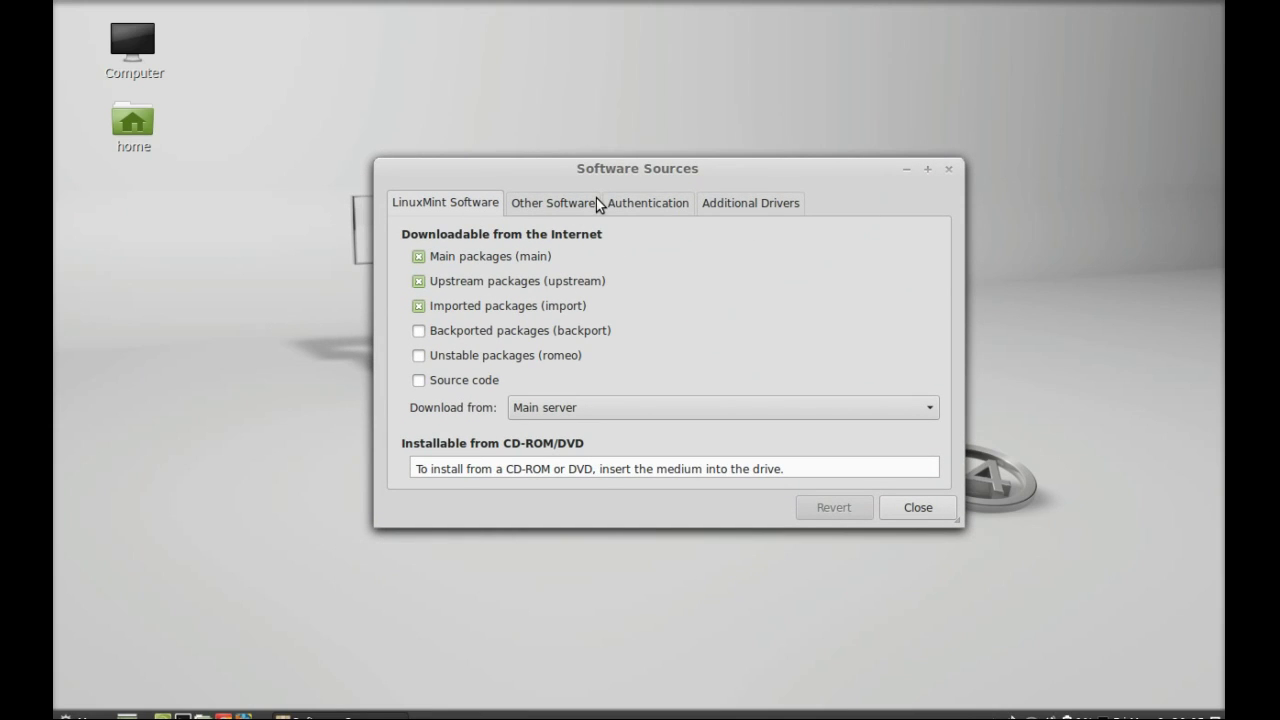
- Remove the ppa.launchpad.net/shutter/ppa/ubuntu quantal main entry from the other software sources, authenticating with the account password
left_click(564, 205)
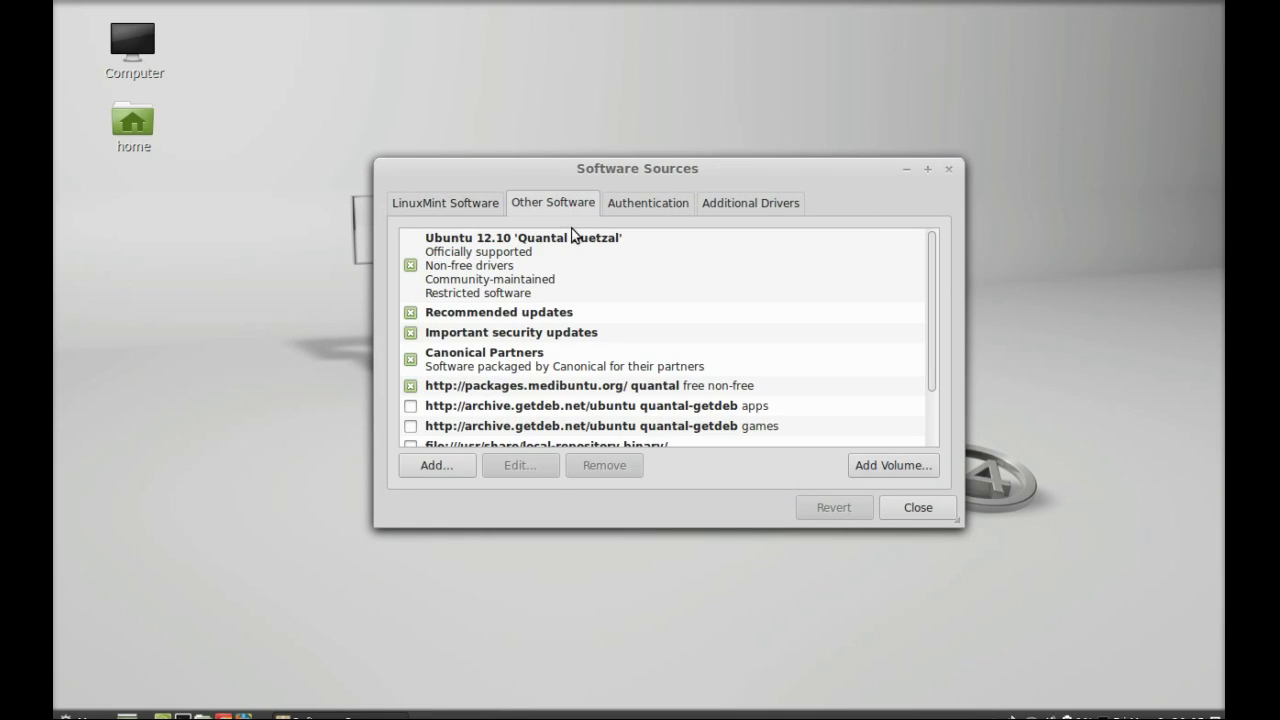
scroll(605, 294, "down", 2)
scroll(605, 294, "down", 1)
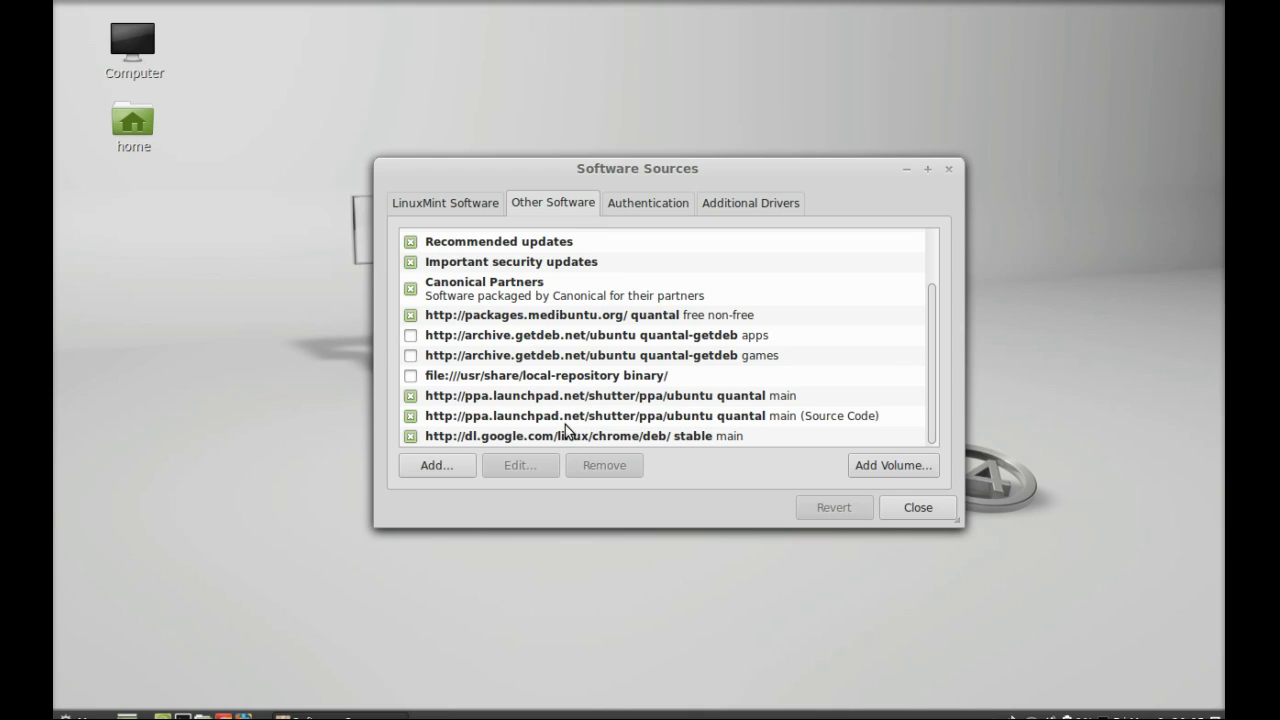
left_click(484, 396)
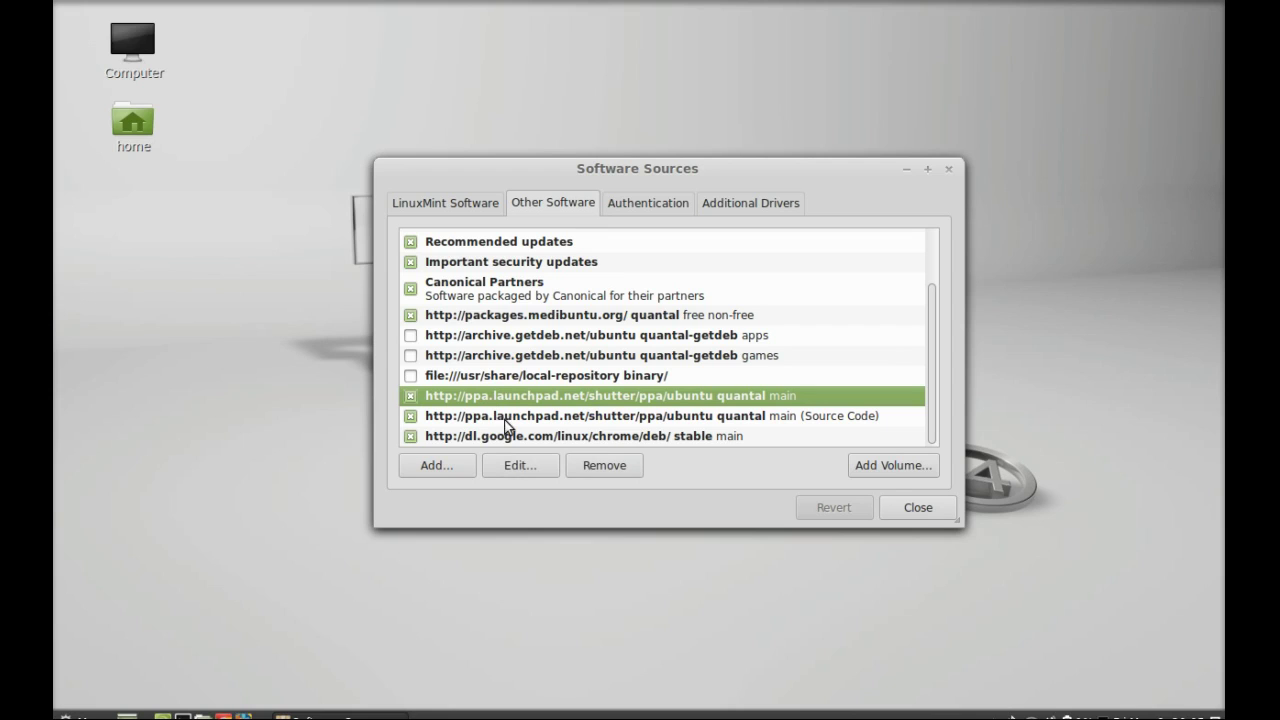
left_click(589, 465)
type("●●●●●●●")
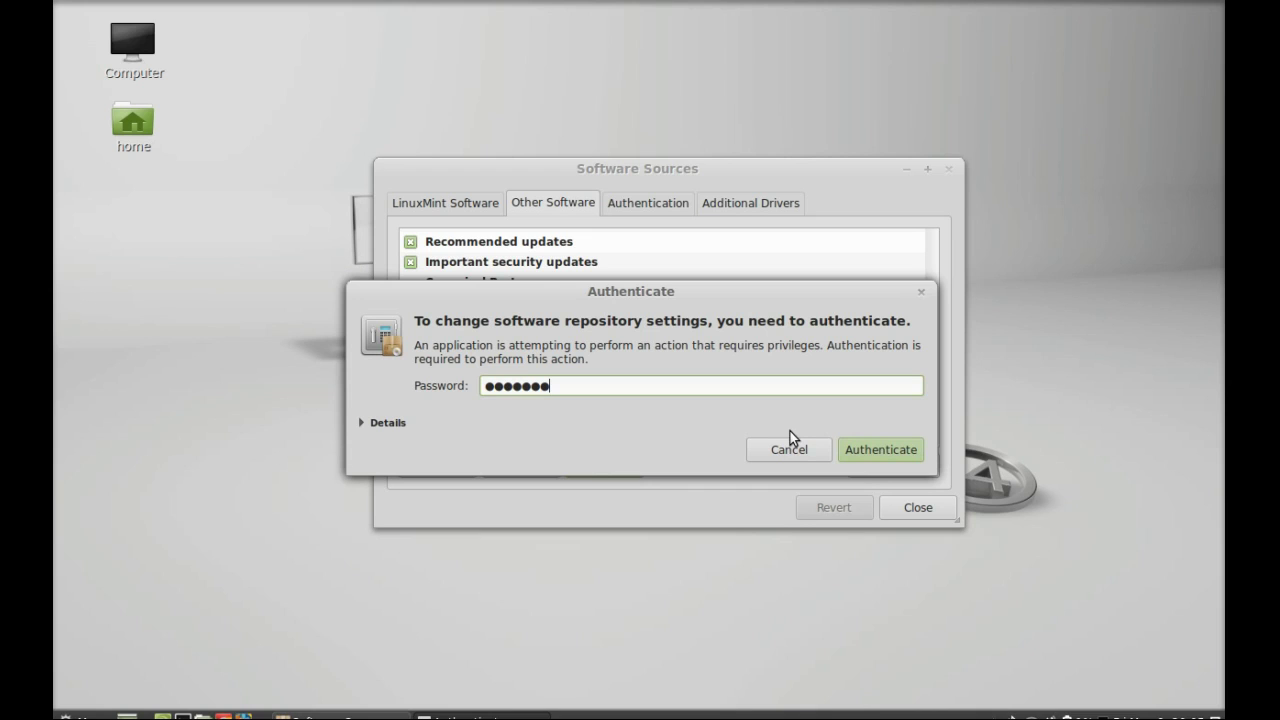
left_click(866, 456)
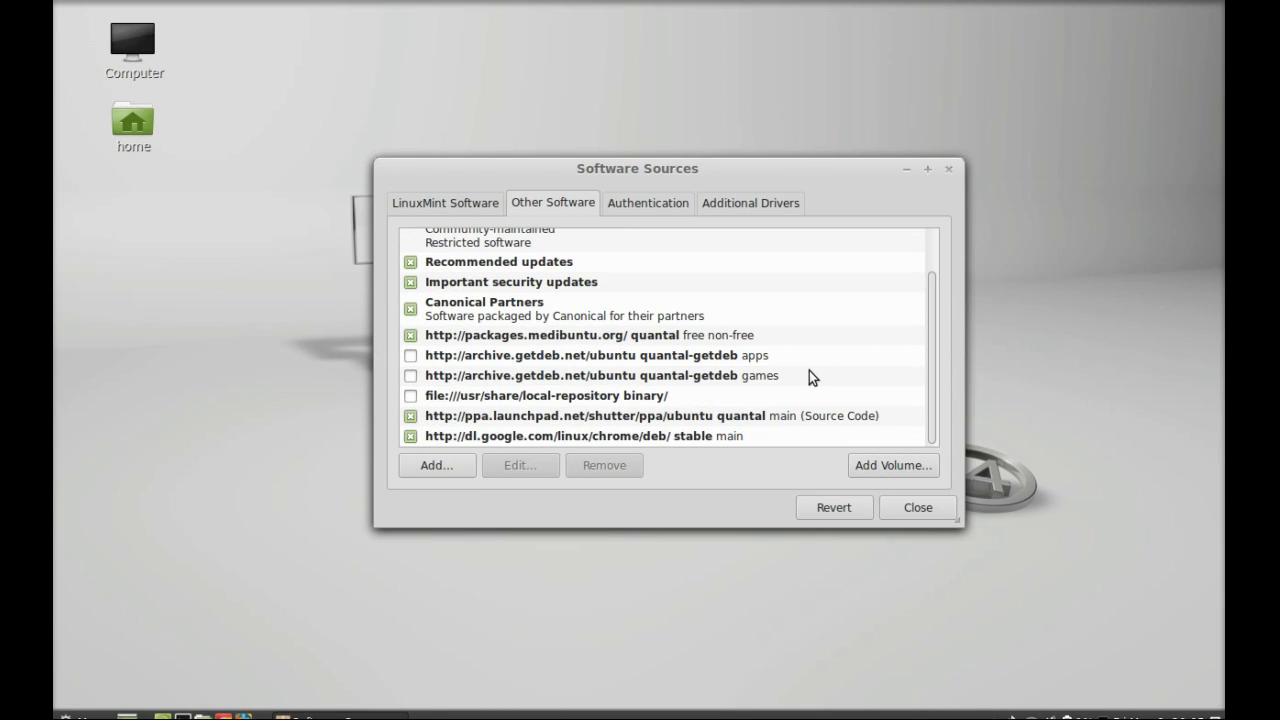
- Remove the Shutter PPA's main (Source Code) entry as well and close the Software Sources window
left_click(699, 416)
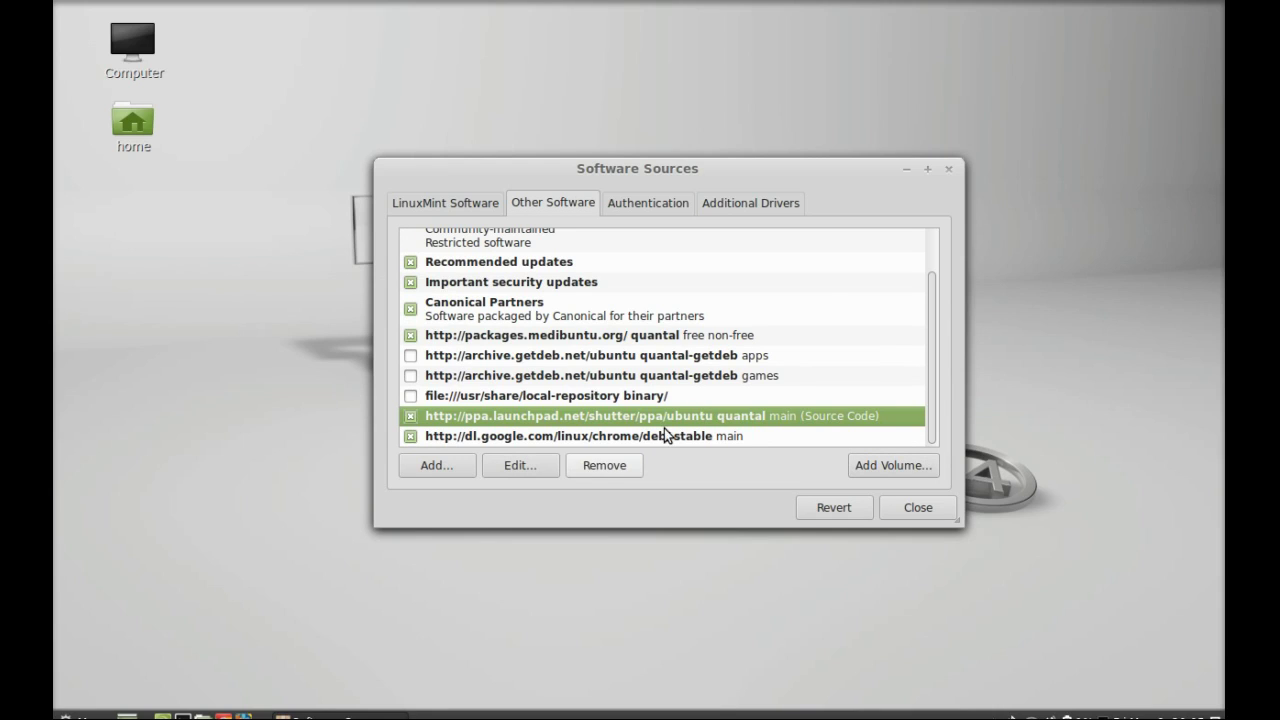
left_click(609, 468)
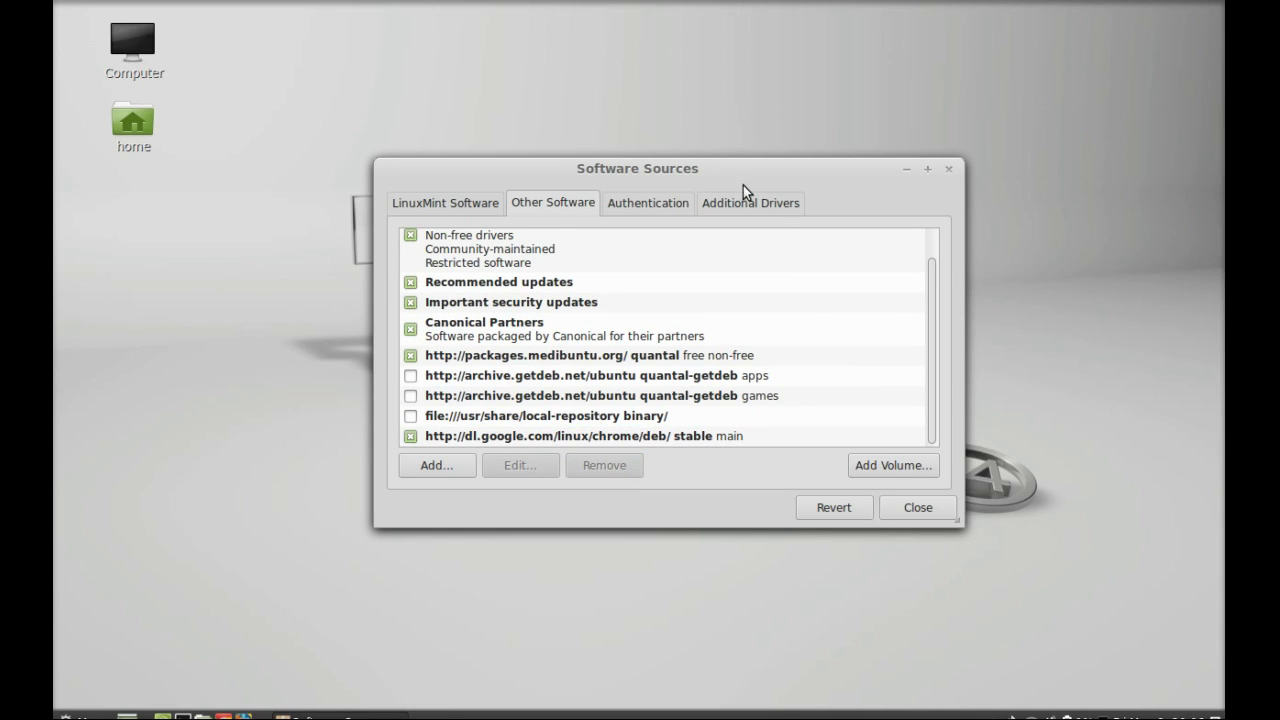
left_click_drag(734, 173, 708, 150)
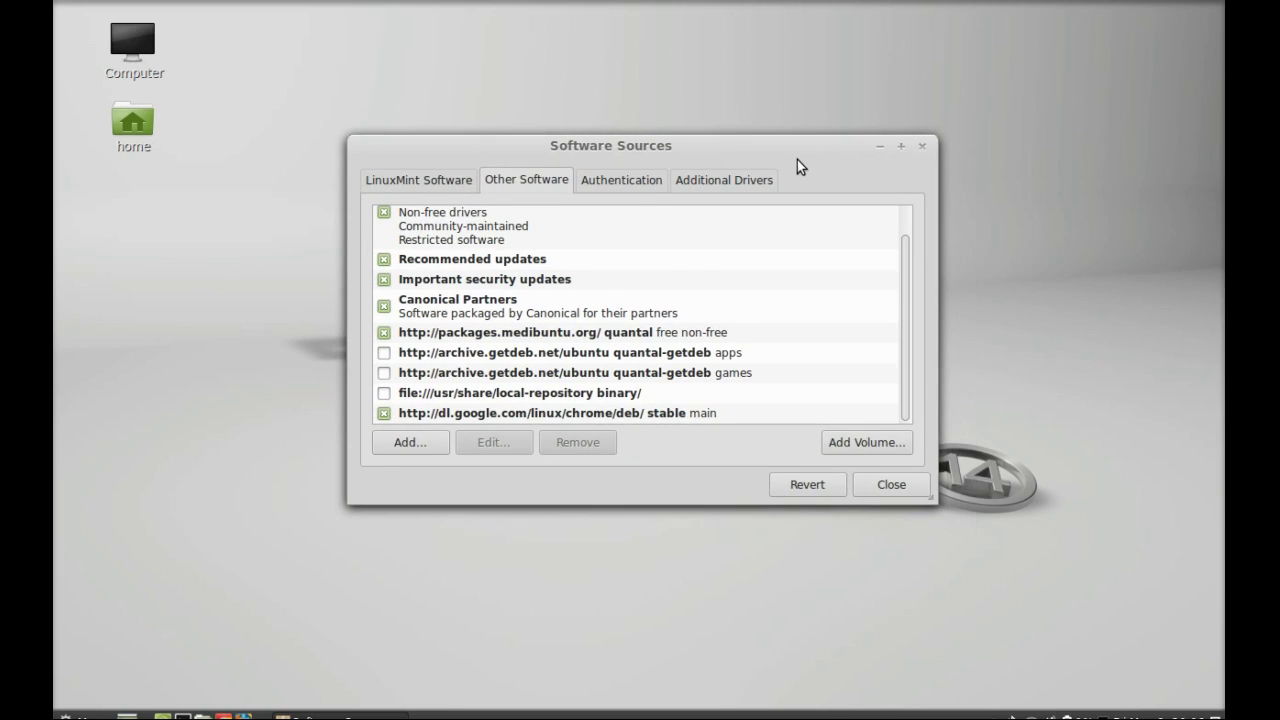
left_click_drag(807, 152, 790, 149)
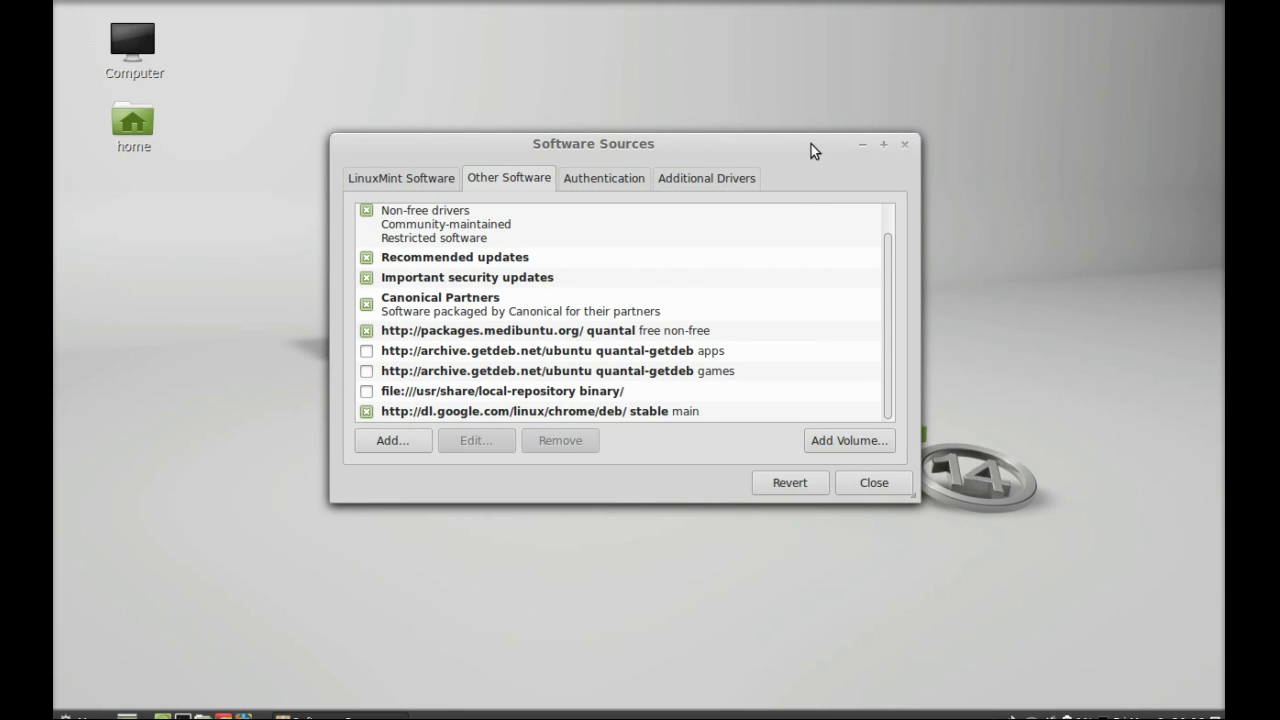
left_click_drag(811, 144, 799, 141)
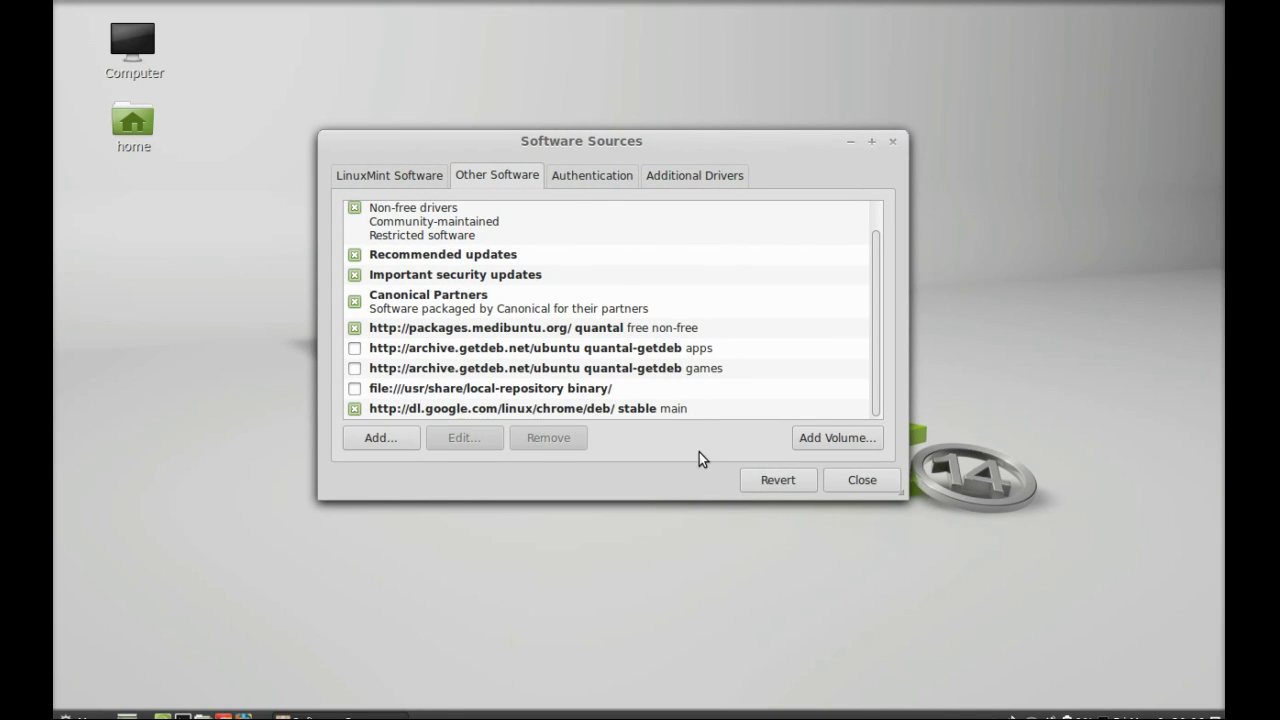
key("alt+F4")
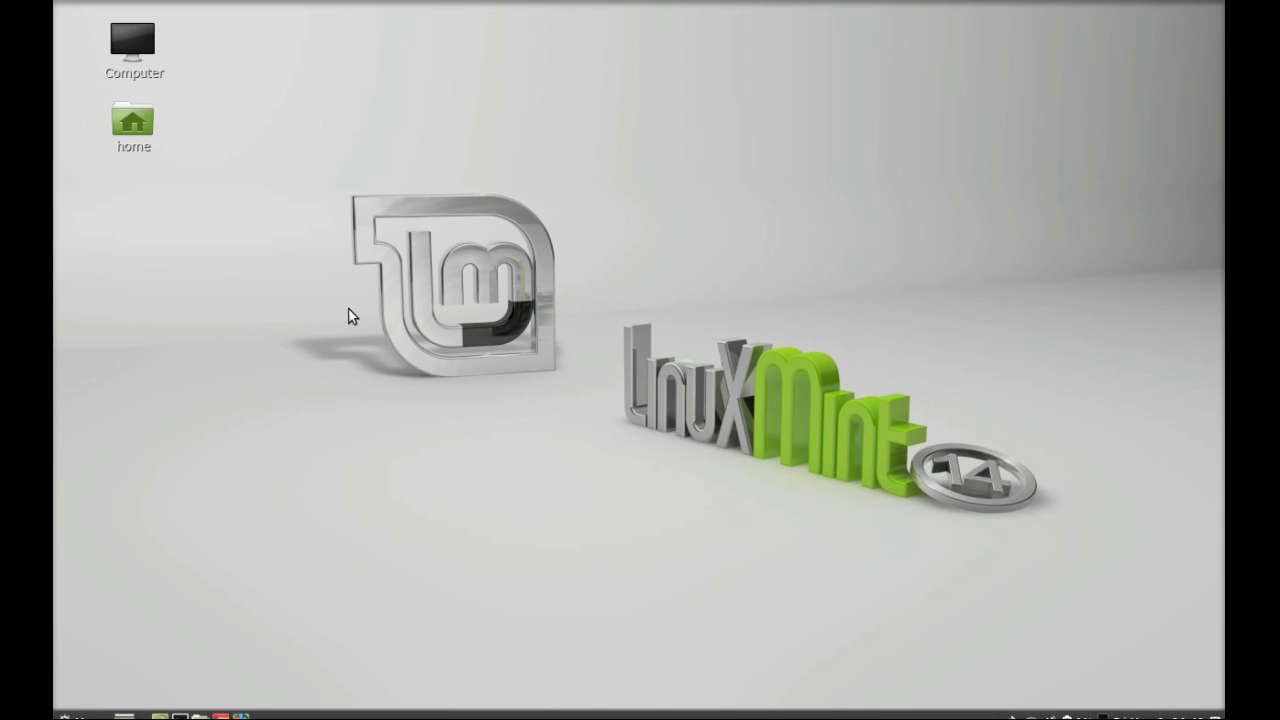
- Open a terminal and run sudo apt-get install ppa-purge, authenticating with the account password
key("ctrl+alt+t")
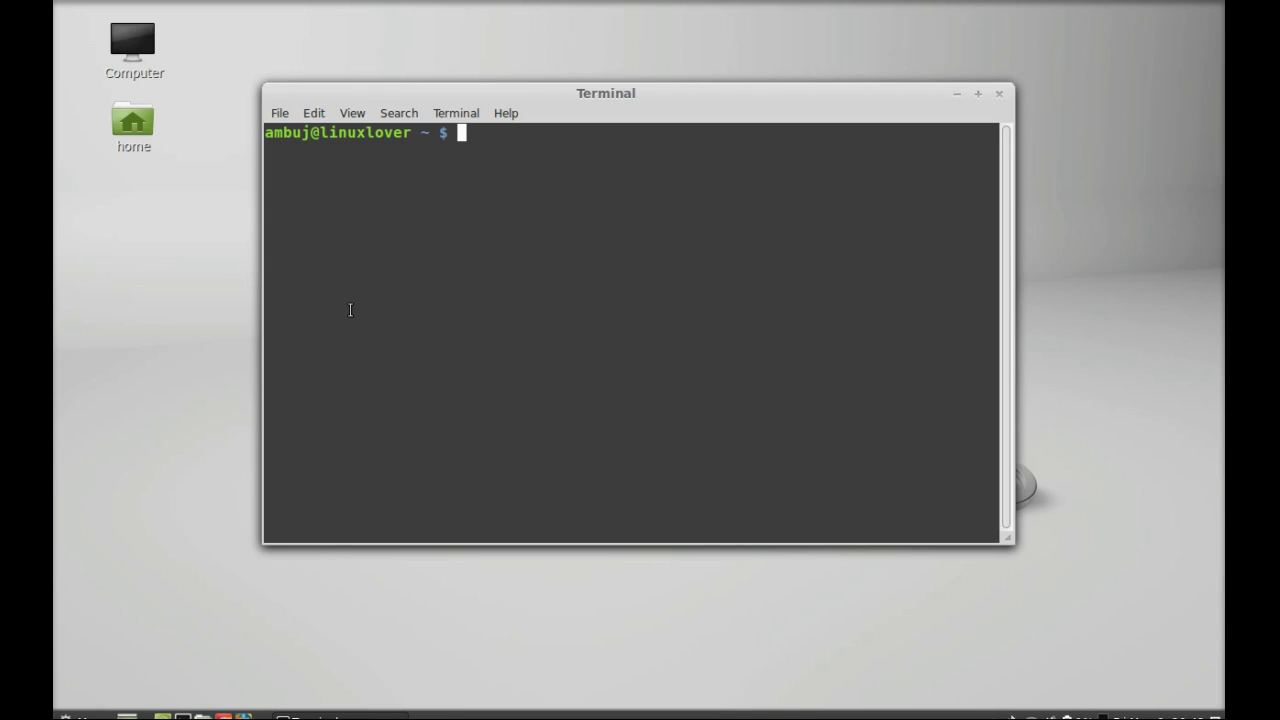
type("sudo apt-get install ")
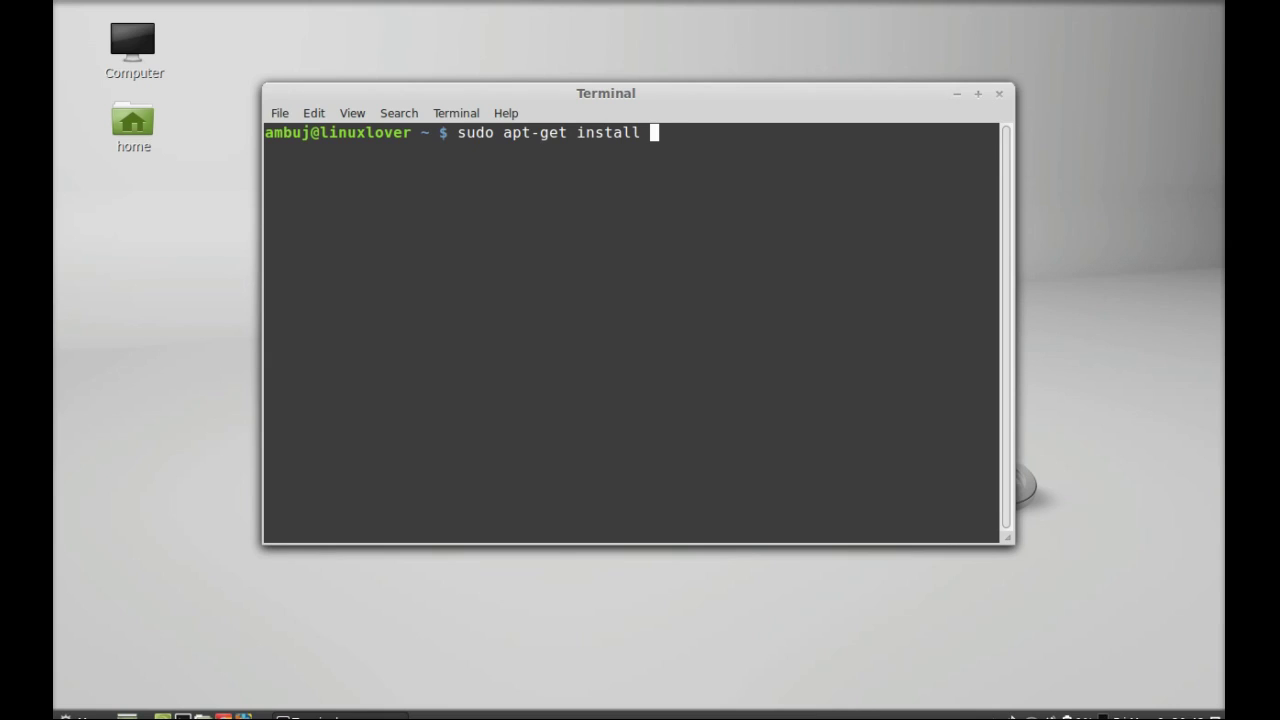
type("ppa-purge")
key("Return")
key("Return")
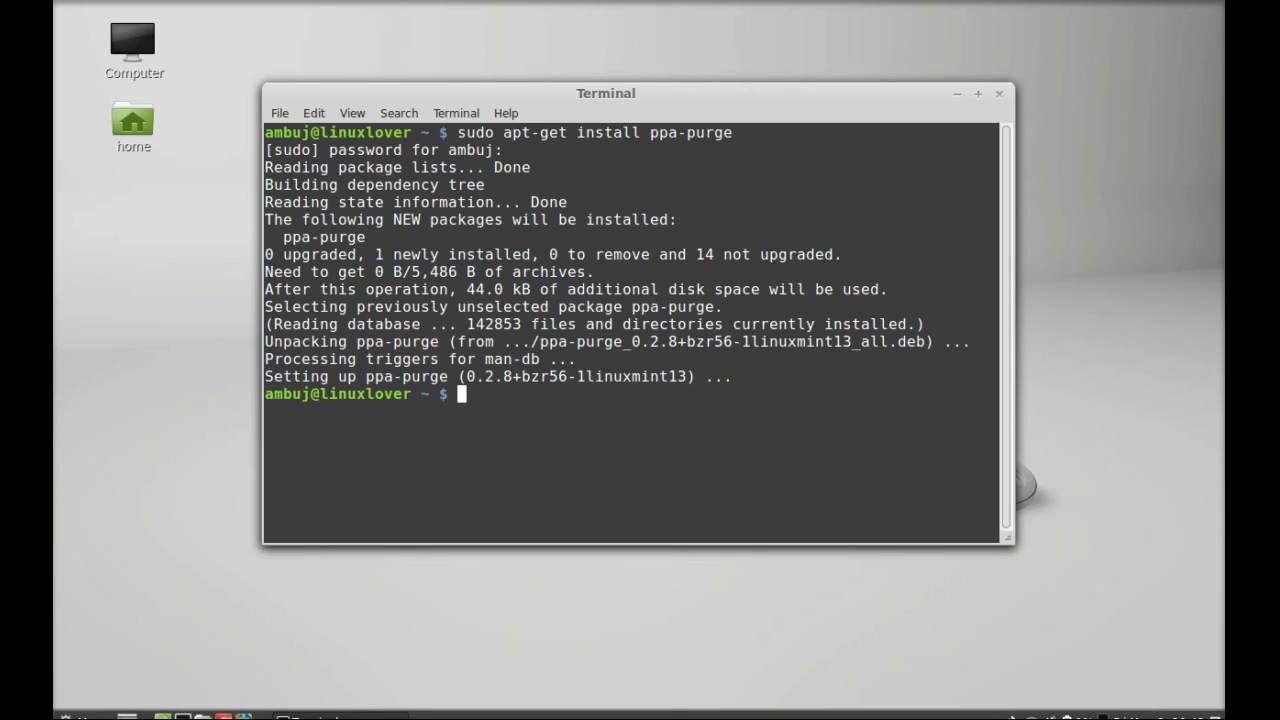
- Purge the Shutter PPA by running sudo ppa-purge ppa:shutter/ppa
type("sudo ppa-pu")
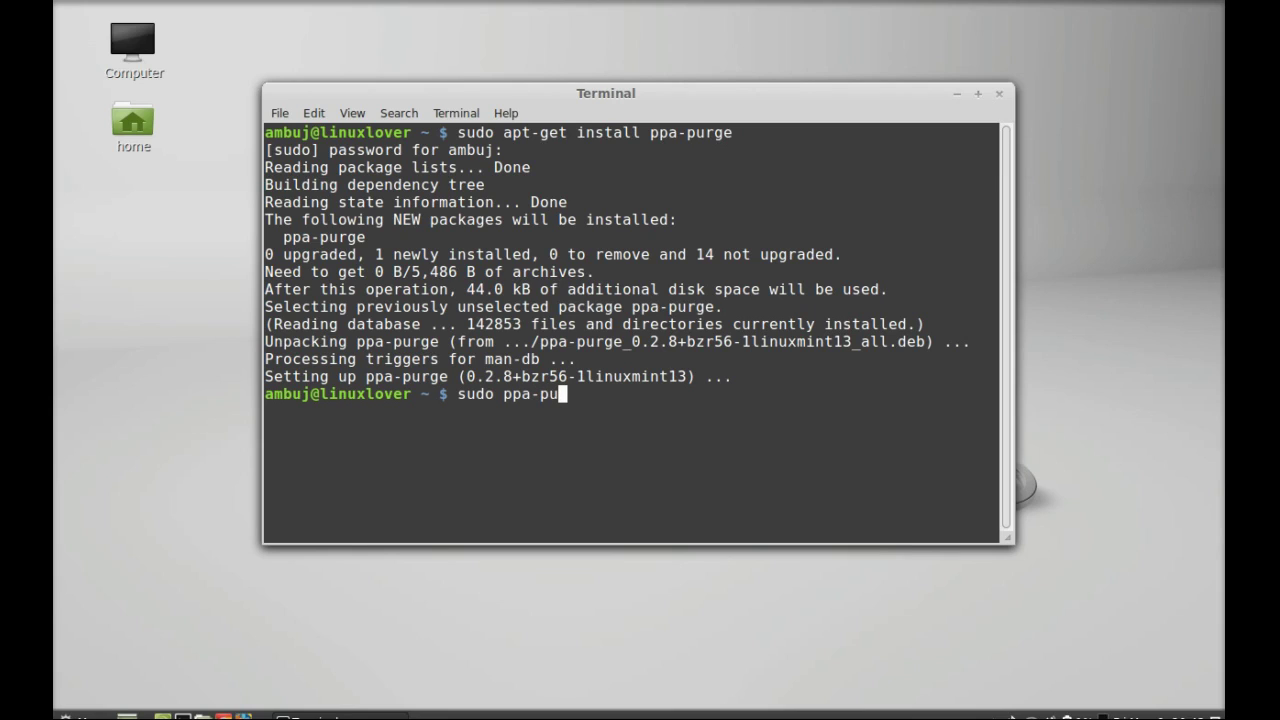
type("rge")
type("ppa:shutter/")
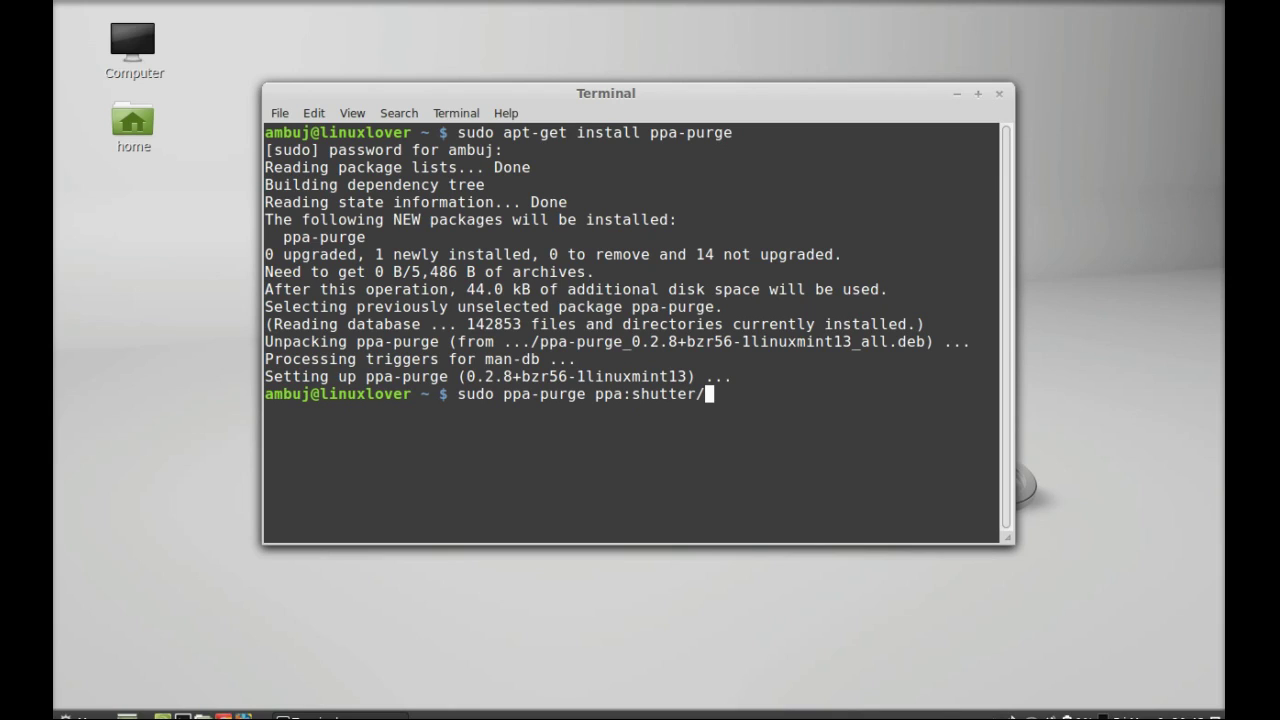
type("ppa")
key("Return")
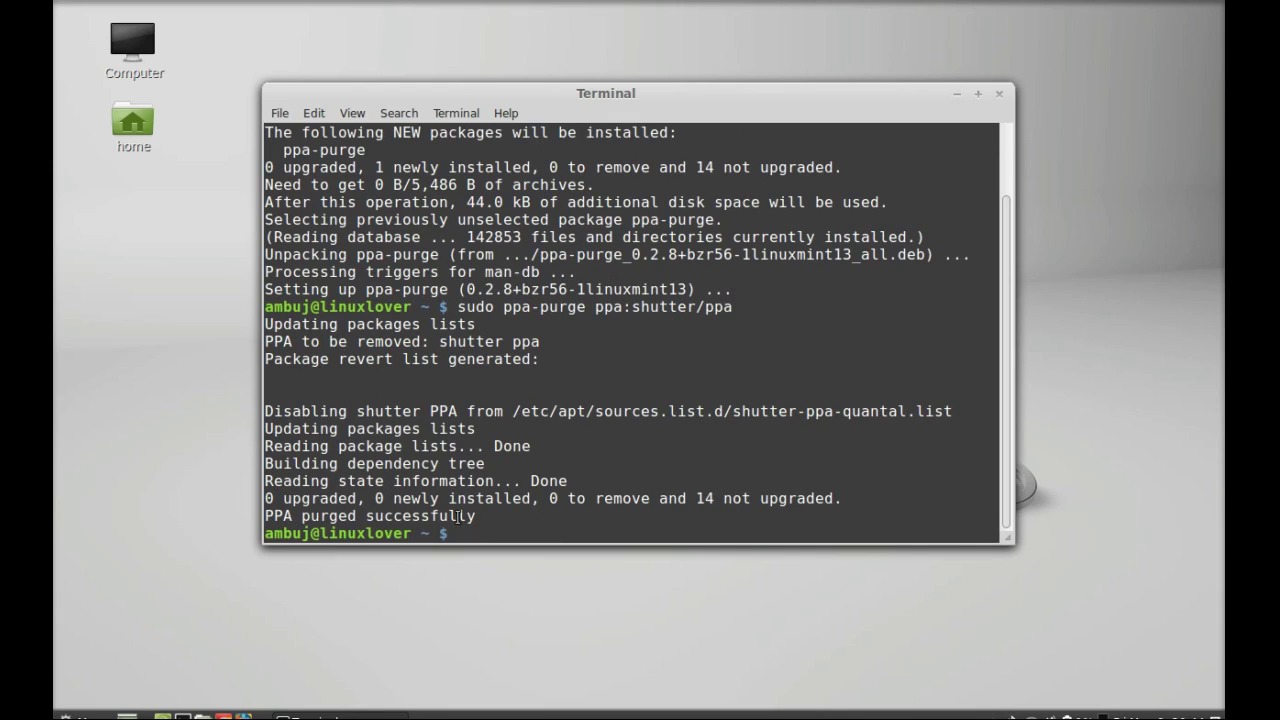
- Enter a command beginning with sudo apt-get up at the terminal prompt
left_click_drag(480, 517, 276, 516)
left_click(522, 530)
type("sudo apt-get up")
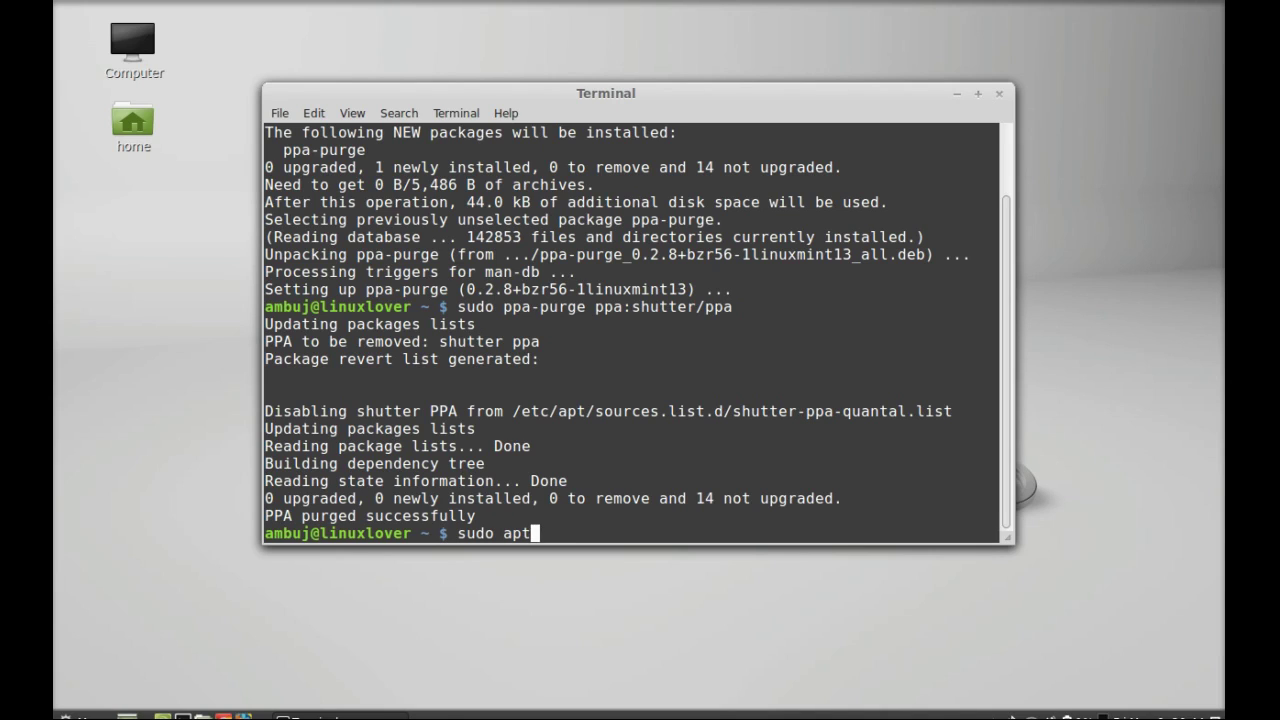